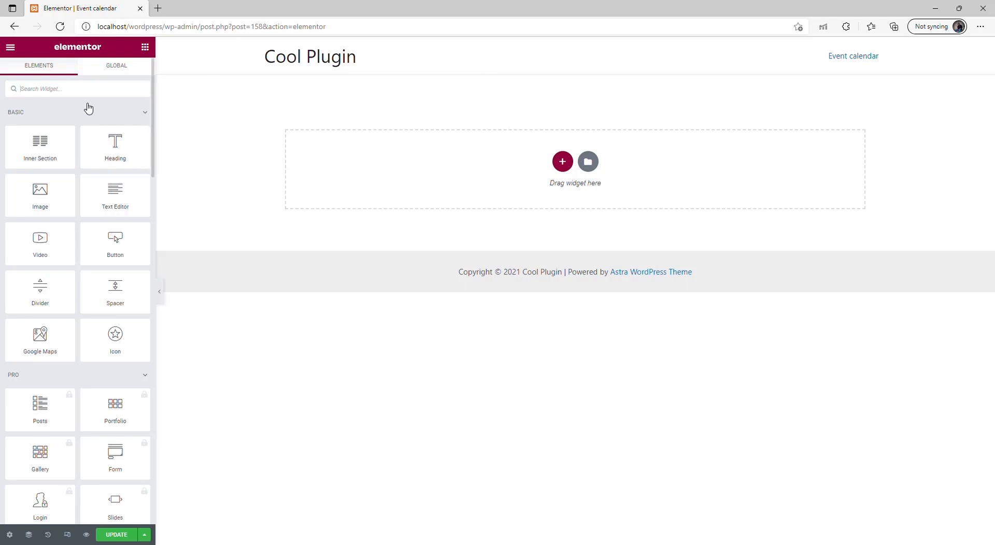
- Search the widget library for "even" and place the Events Widgets element in the empty page section
{"action": "left_click", "coordinate": [55, 91]}
{"action": "type", "text": "even"}
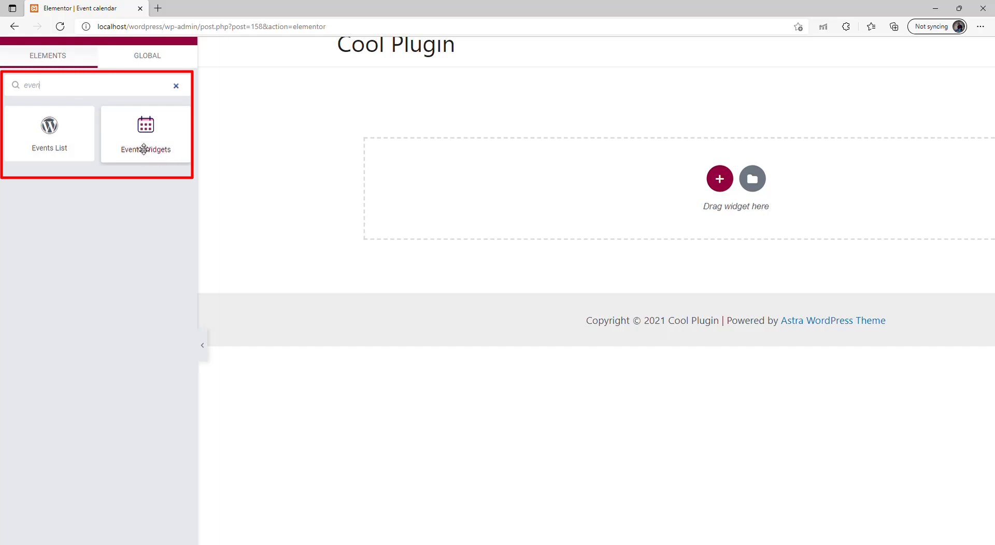
{"action": "left_click_drag", "start_coordinate": [144, 149], "coordinate": [460, 200]}
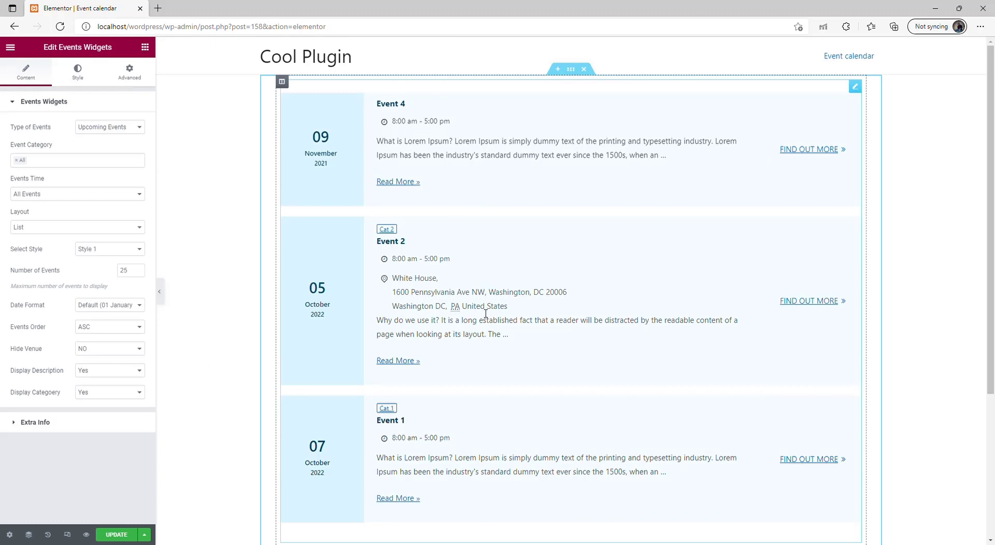
- Save the page with the new events widget and look through the event list in the page preview
{"action": "left_click", "coordinate": [113, 535]}
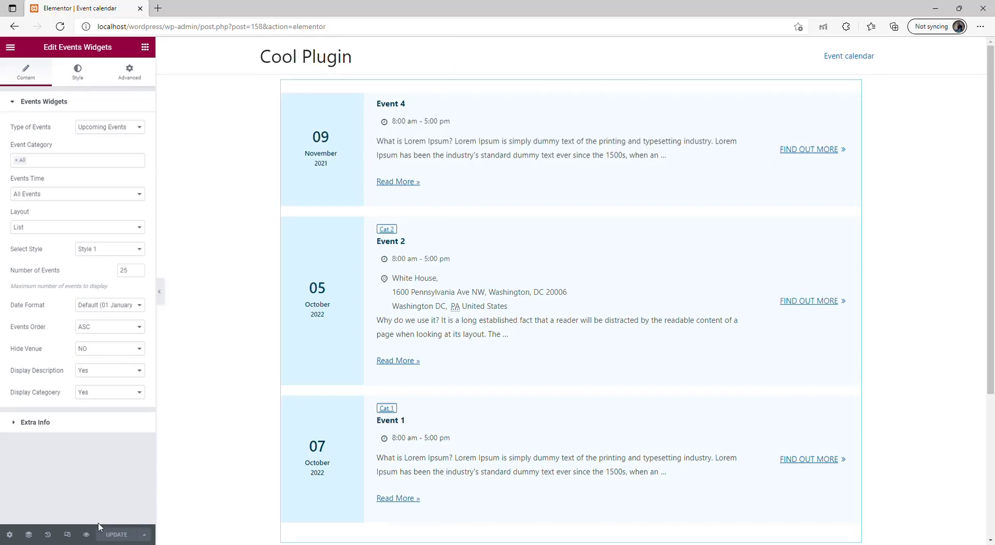
{"action": "left_click", "coordinate": [86, 535]}
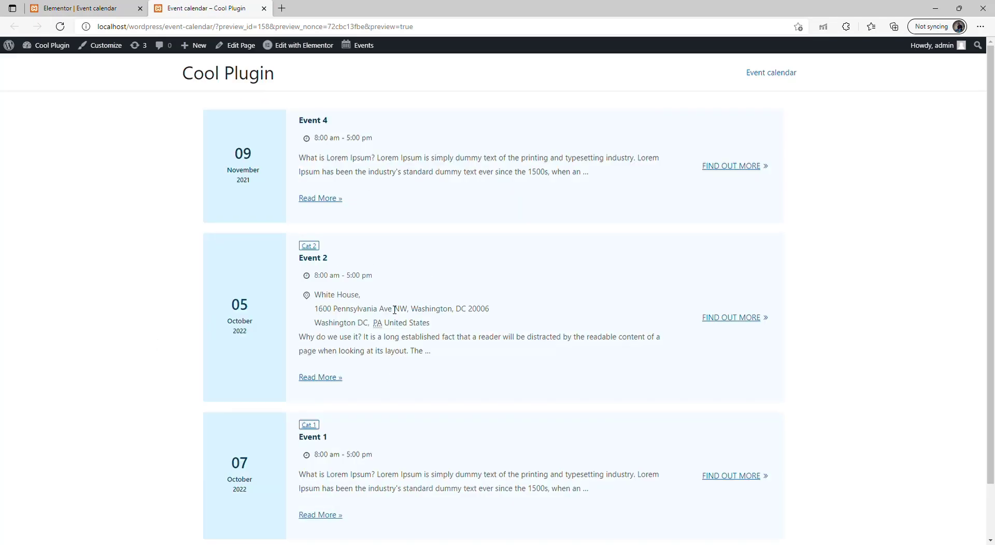
{"action": "scroll", "coordinate": [391, 308], "scroll_direction": "down", "scroll_amount": 3}
{"action": "scroll", "coordinate": [369, 306], "scroll_direction": "up", "scroll_amount": 3}
- Return to the Elementor editor and set the widget's Type of Events to All (Upcoming + Past)
{"action": "left_click", "coordinate": [81, 8]}
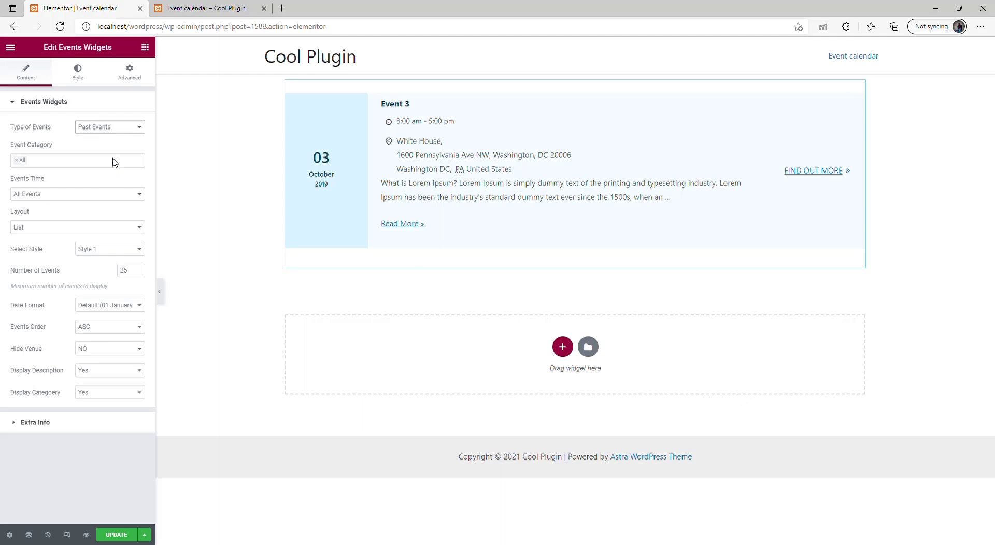
{"action": "key", "text": "Down"}
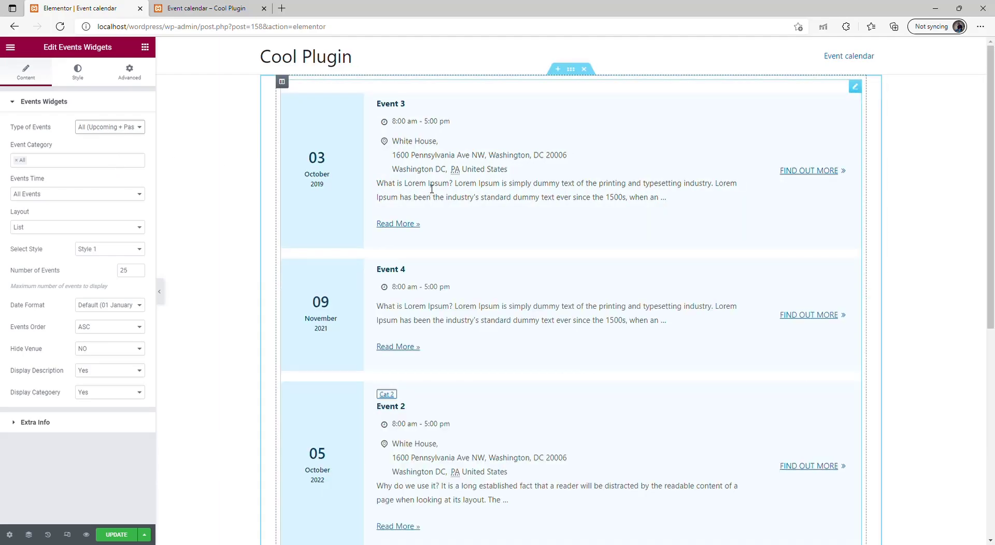
{"action": "scroll", "coordinate": [473, 264], "scroll_direction": "down", "scroll_amount": 5}
{"action": "scroll", "coordinate": [469, 262], "scroll_direction": "up", "scroll_amount": 5}
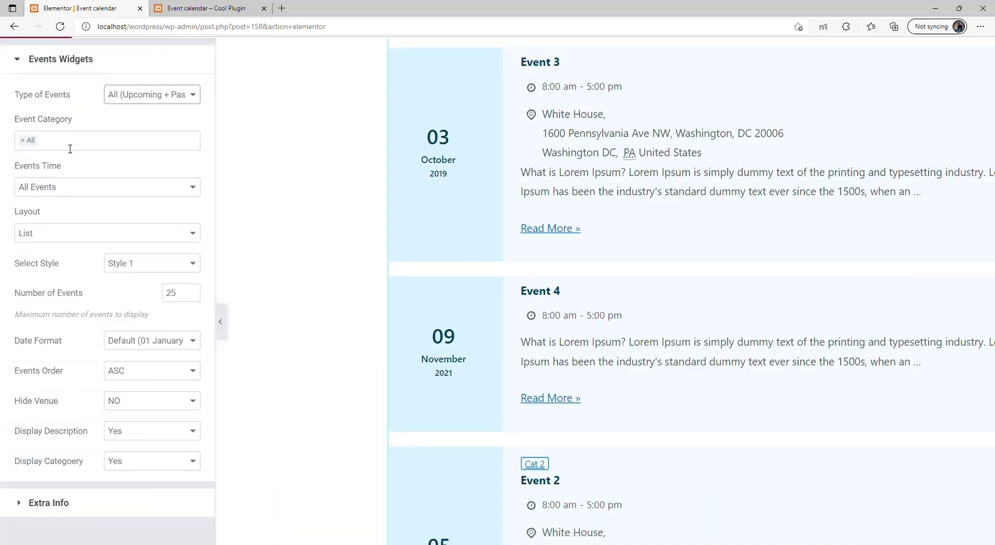
- Filter the events widget by the event category Cat 2
{"action": "left_click", "coordinate": [71, 149]}
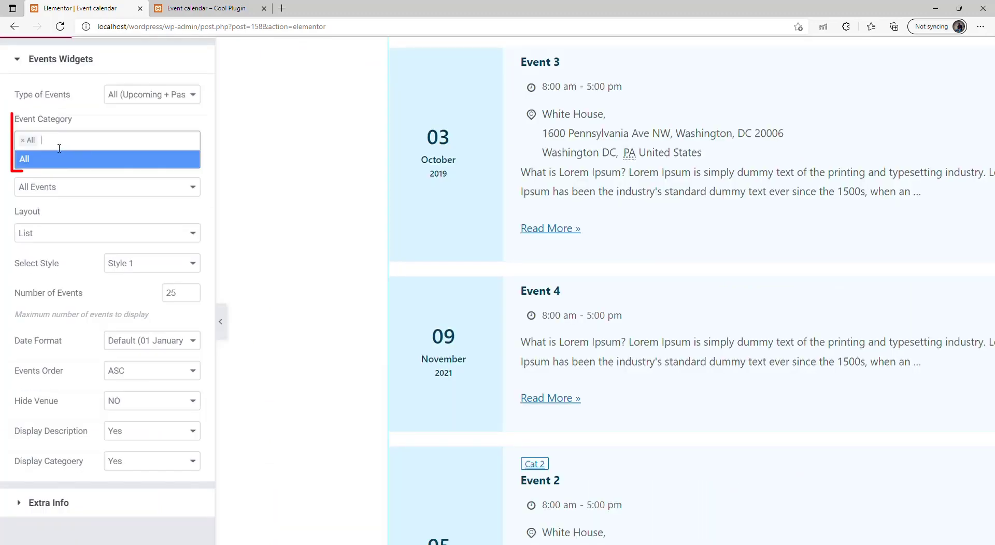
{"action": "type", "text": "cat 2"}
{"action": "left_click", "coordinate": [43, 184]}
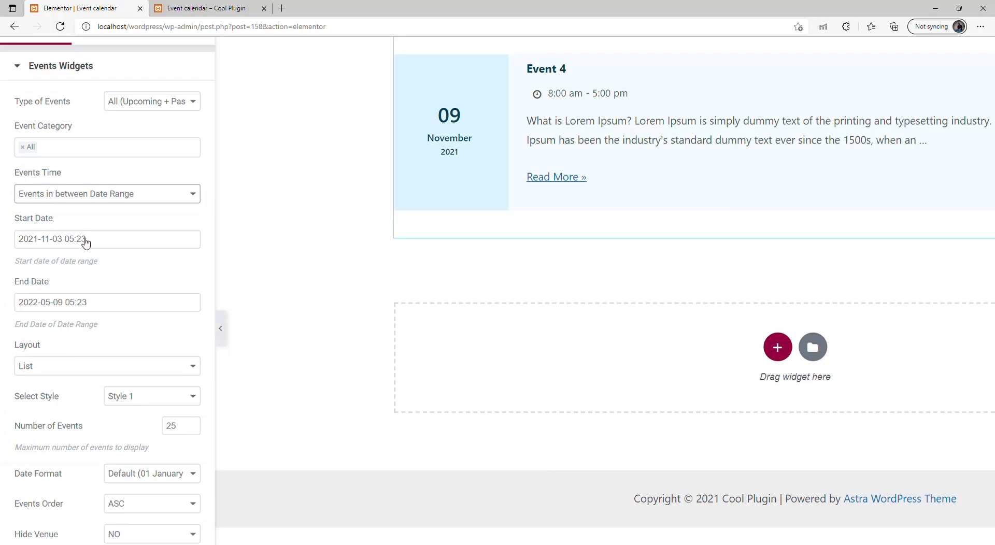
{"action": "left_click", "coordinate": [83, 240]}
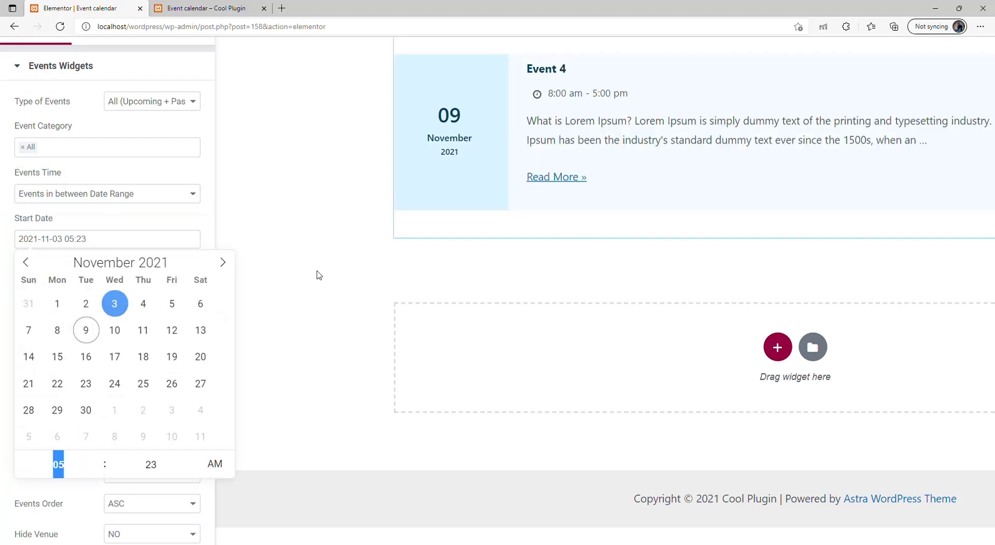
{"action": "left_click", "coordinate": [316, 273]}
{"action": "left_click", "coordinate": [106, 303]}
{"action": "left_click", "coordinate": [58, 394]}
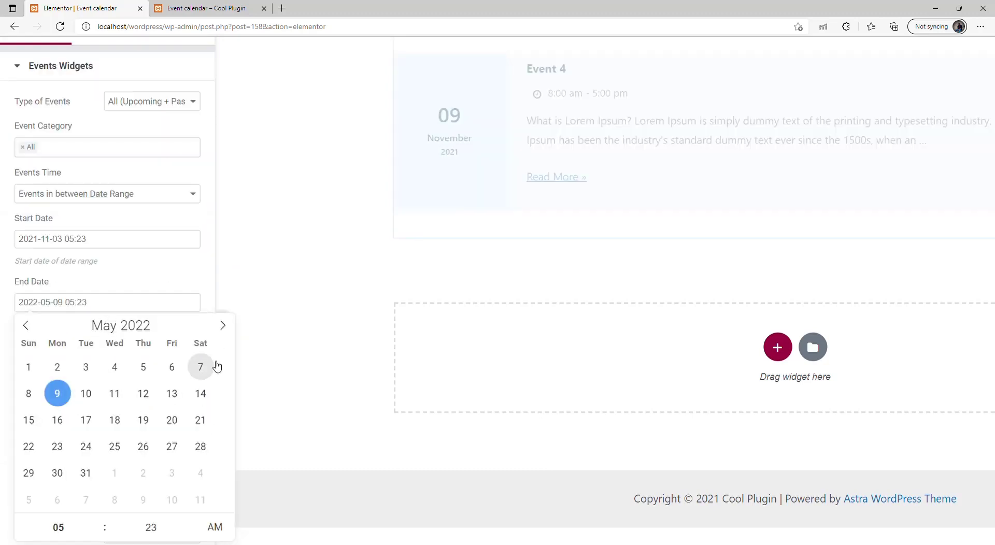
{"action": "left_click", "coordinate": [172, 368]}
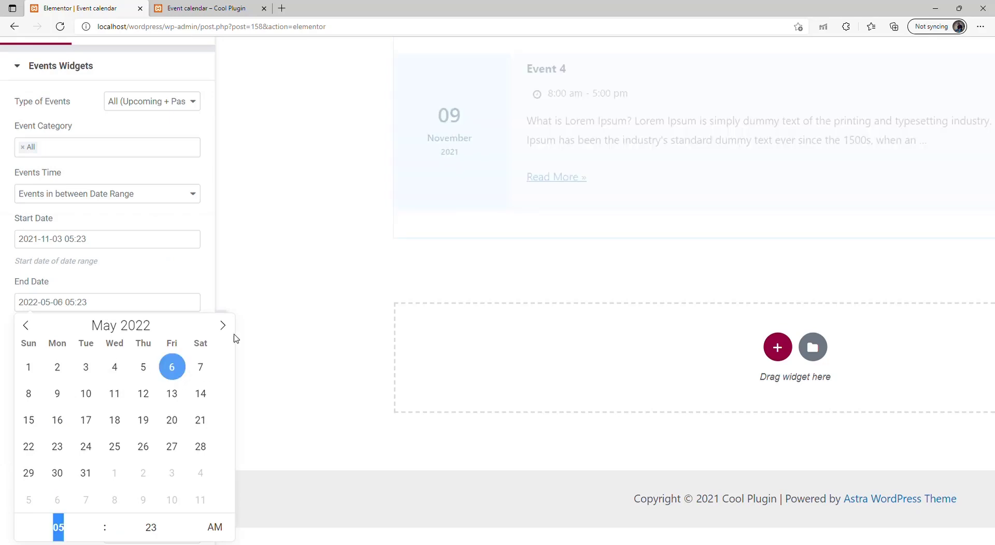
{"action": "left_click", "coordinate": [424, 234]}
{"action": "key", "text": "ctrl+minus"}
{"action": "key", "text": "ctrl+minus"}
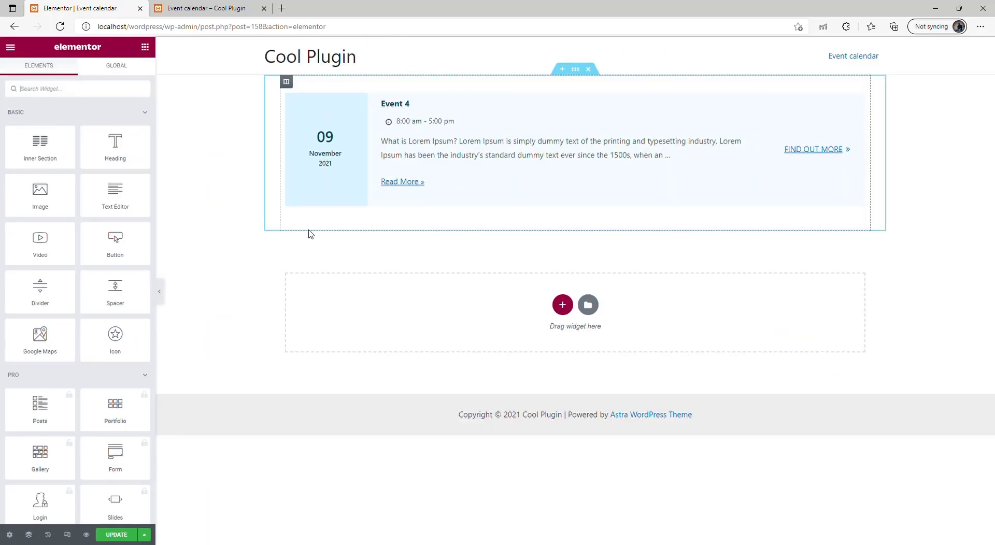
{"action": "left_click", "coordinate": [322, 178]}
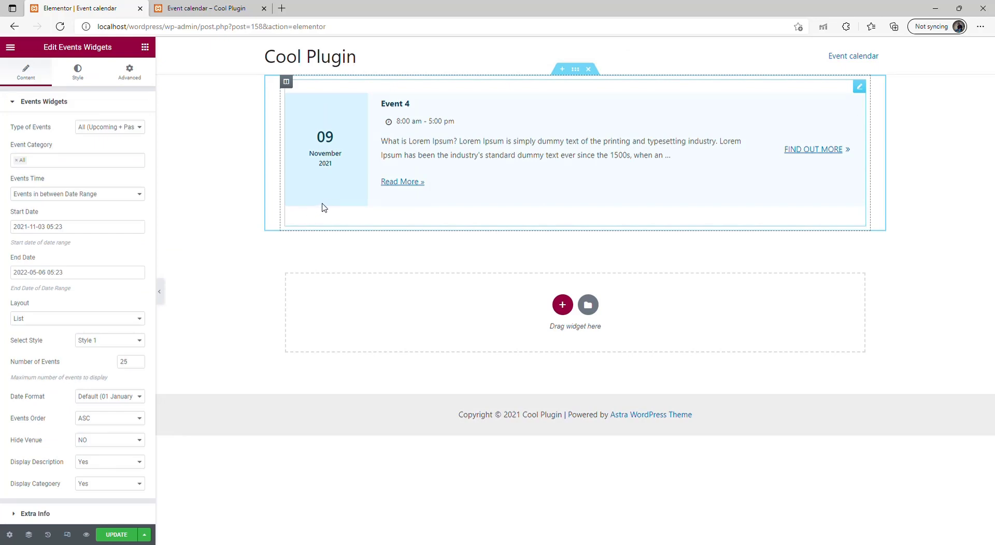
{"action": "left_click", "coordinate": [91, 258]}
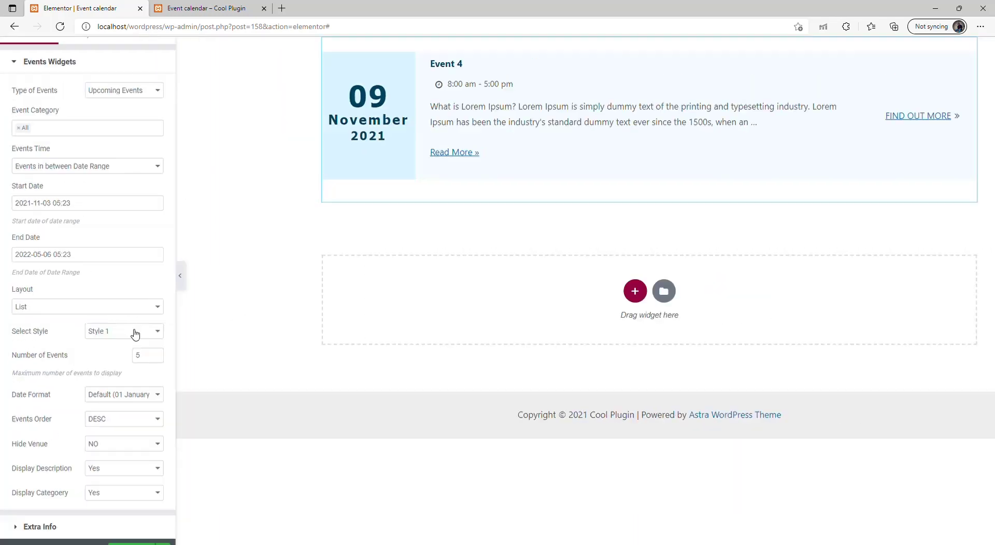
- Switch the event list to Style 2 with Hide Venue set to Yes and Display Description set to NO
{"action": "left_click", "coordinate": [135, 335]}
{"action": "left_click", "coordinate": [115, 353]}
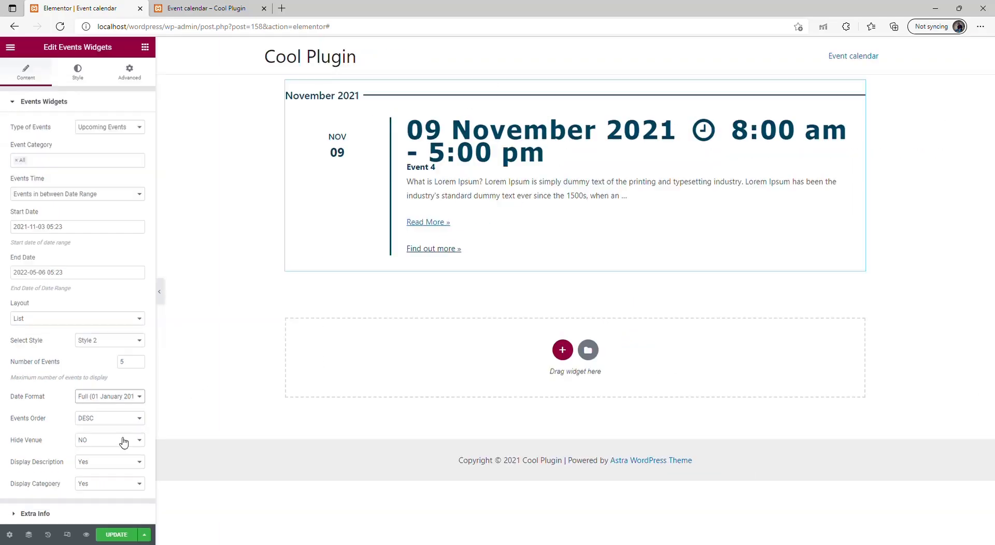
{"action": "left_click", "coordinate": [123, 443]}
{"action": "left_click", "coordinate": [122, 440]}
{"action": "left_click", "coordinate": [88, 478]}
{"action": "left_click", "coordinate": [96, 486]}
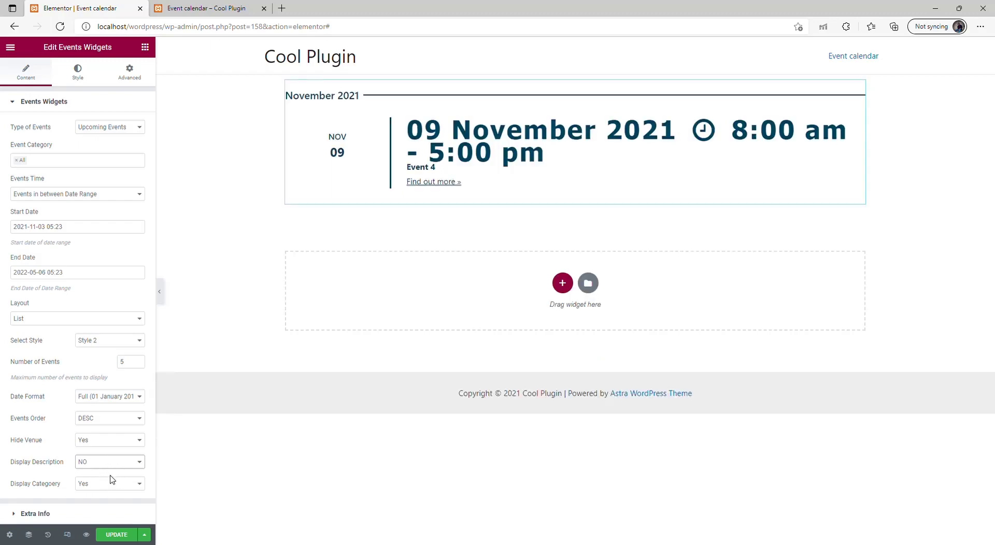
- Set Display Description to Yes and Display Category to NO for the event list
{"action": "left_click", "coordinate": [109, 482]}
{"action": "left_click", "coordinate": [121, 465]}
{"action": "key", "text": "y"}
{"action": "key", "text": "Tab"}
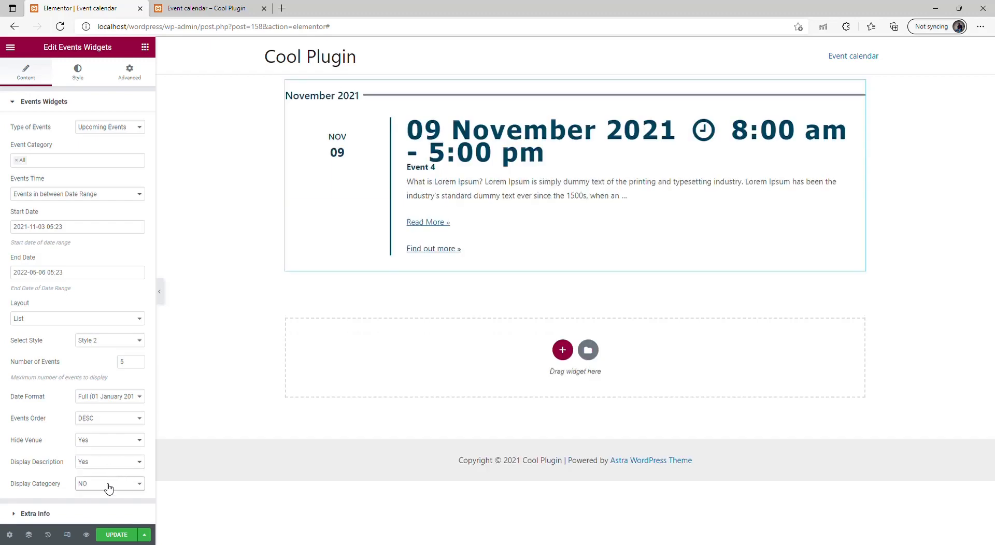
- Set Display Category to Yes, Hide Venue to NO and Events Order to ASC
{"action": "key", "text": "y"}
{"action": "key", "text": "shift+Tab"}
{"action": "key", "text": "shift+Tab"}
{"action": "key", "text": "n"}
{"action": "key", "text": "shift+Tab"}
{"action": "key", "text": "a"}
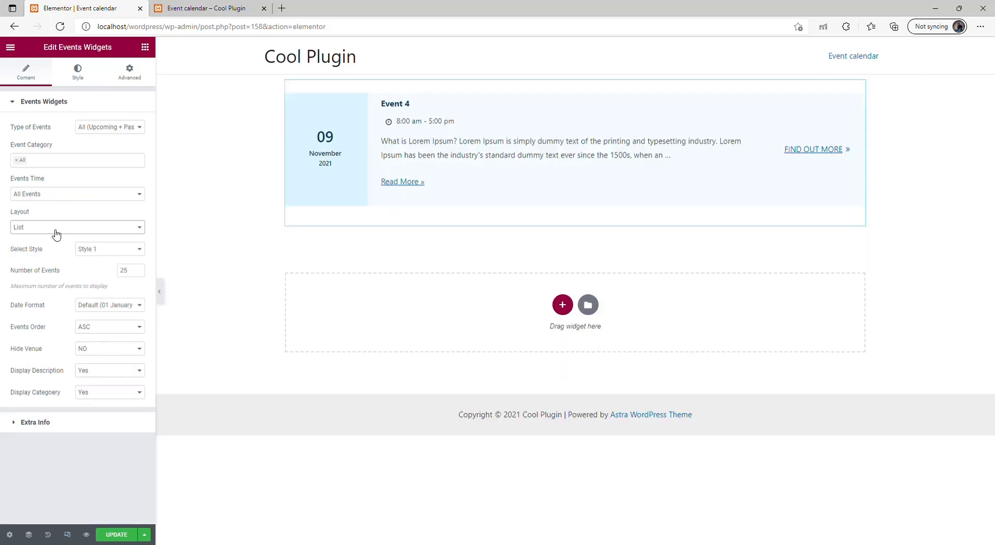
- Try the Minimal List layout and the Calendar layout on the events widget
{"action": "key", "text": "m"}
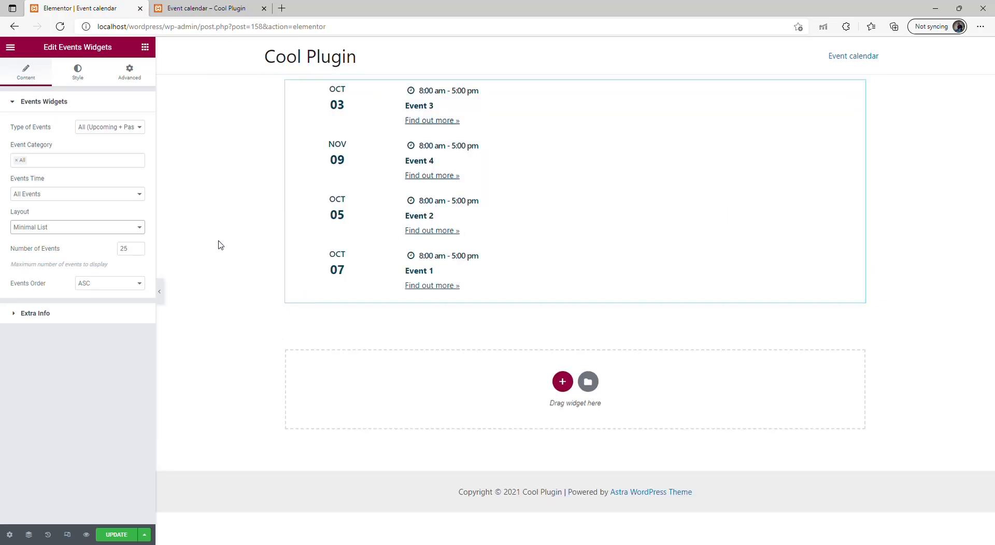
{"action": "key", "text": "c"}
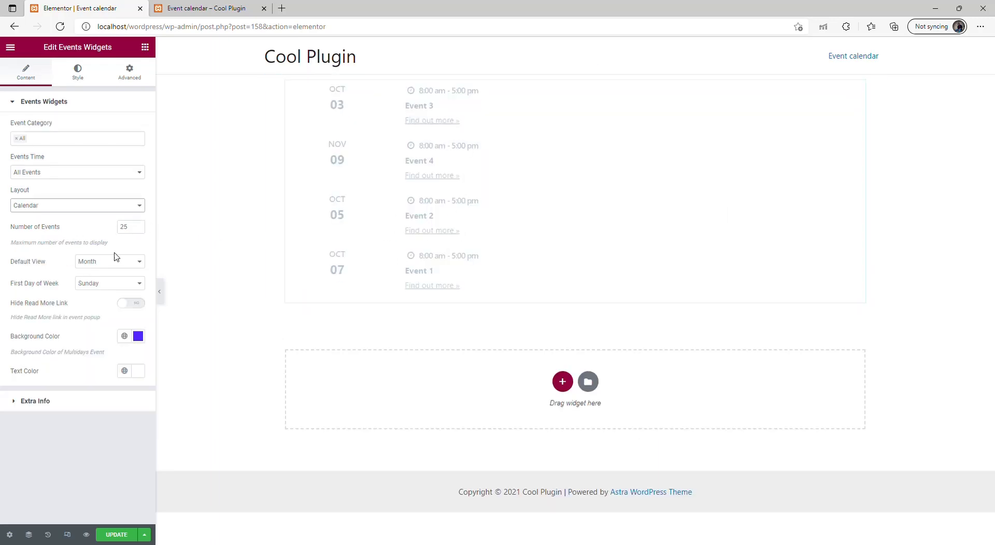
{"action": "scroll", "coordinate": [365, 281], "scroll_direction": "down", "scroll_amount": 5}
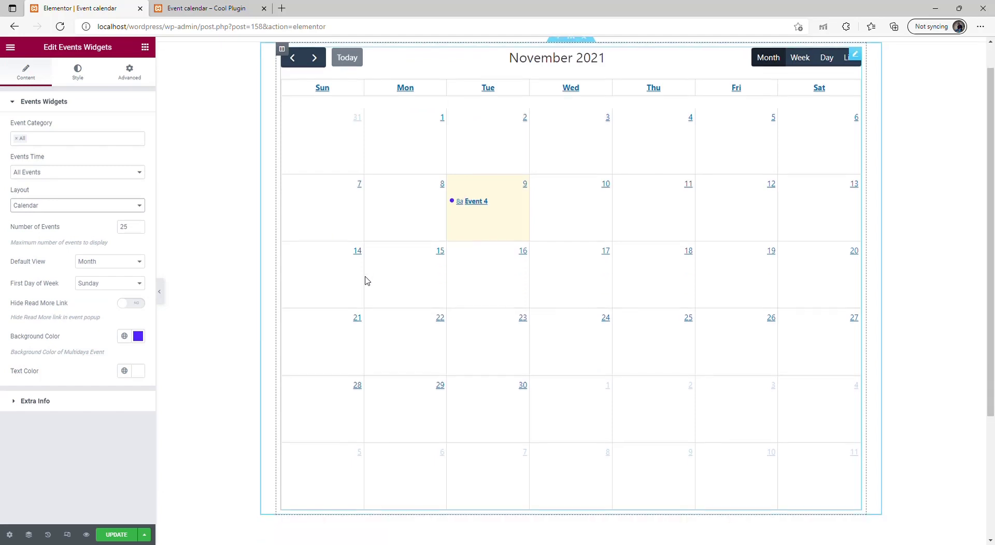
- Set the widget layout to Minimal List and the number of events to 1
{"action": "key", "text": "m"}
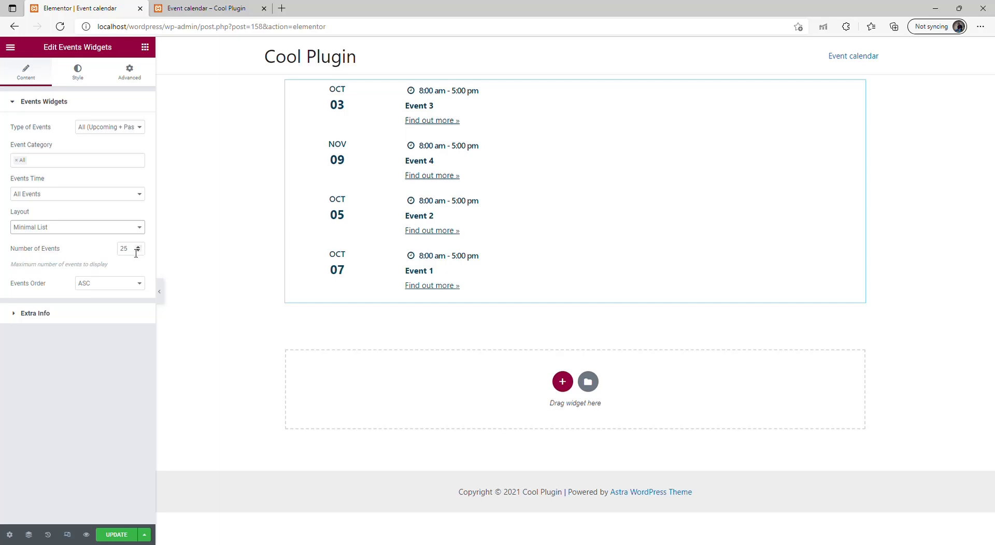
{"action": "left_click_drag", "start_coordinate": [136, 254], "coordinate": [130, 255]}
{"action": "type", "text": "1"}
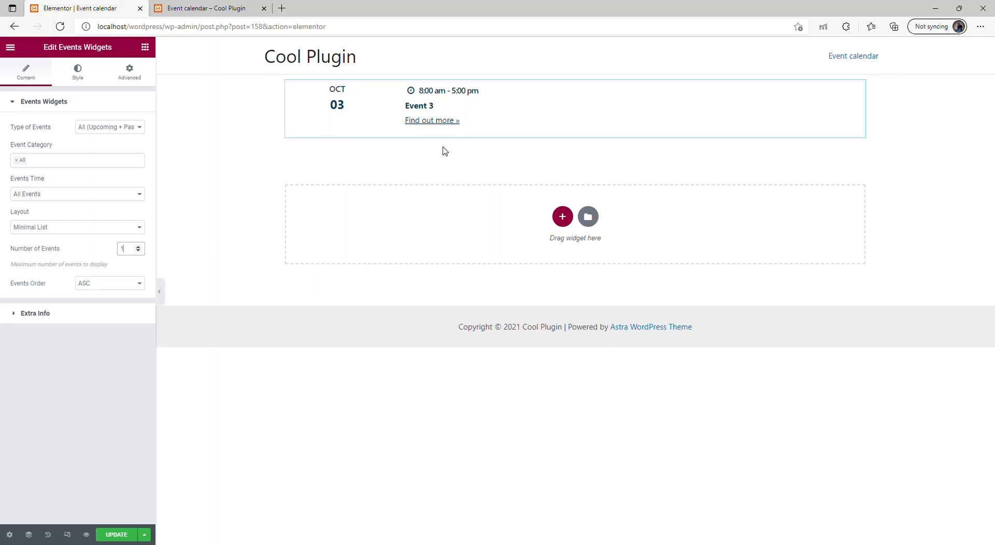
- Save the page and reload its preview to check the single-event minimal list
{"action": "left_click", "coordinate": [114, 534]}
{"action": "left_click", "coordinate": [215, 8]}
{"action": "left_click", "coordinate": [178, 26]}
{"action": "key", "text": "Return"}
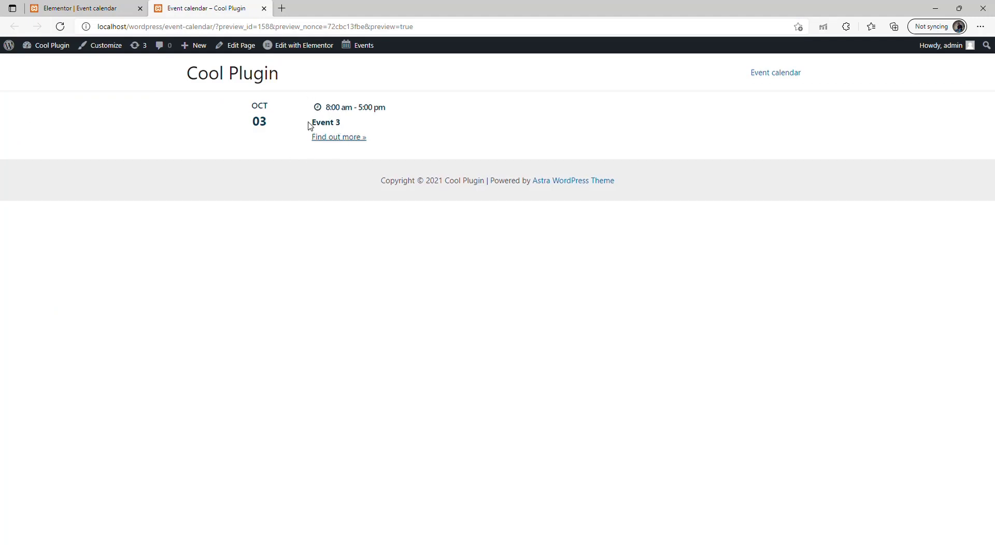
- Go back to the editor and raise the number of events to 5
{"action": "left_click", "coordinate": [83, 8]}
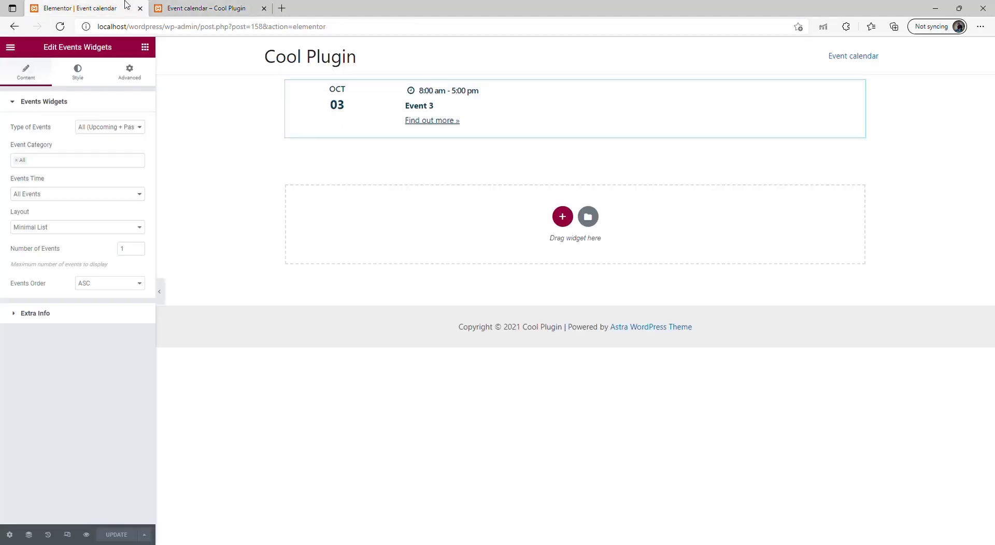
{"action": "left_click", "coordinate": [139, 247]}
{"action": "left_click", "coordinate": [139, 247]}
{"action": "left_click", "coordinate": [138, 247]}
{"action": "left_click", "coordinate": [139, 247]}
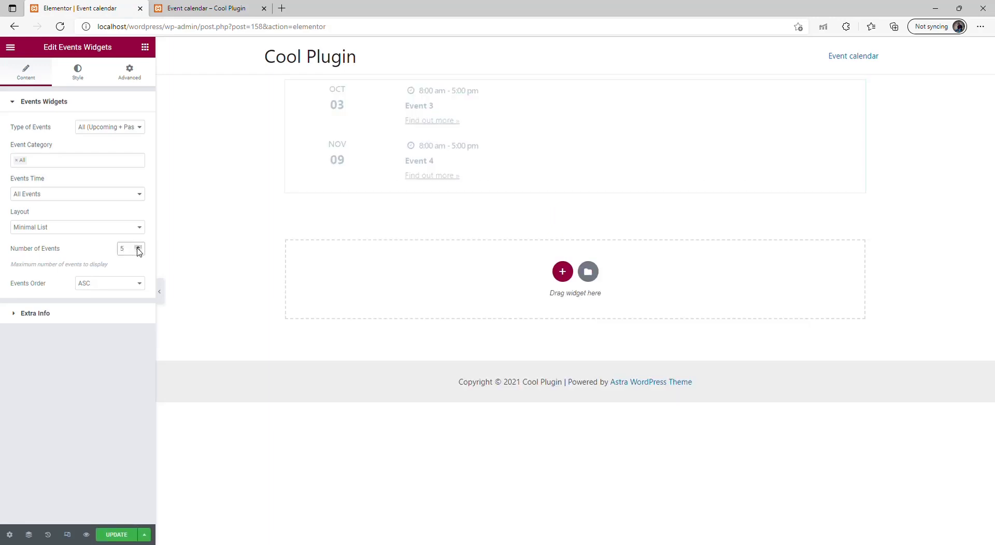
- Update the page and refresh the preview to check the longer minimal event list
{"action": "left_click", "coordinate": [118, 531]}
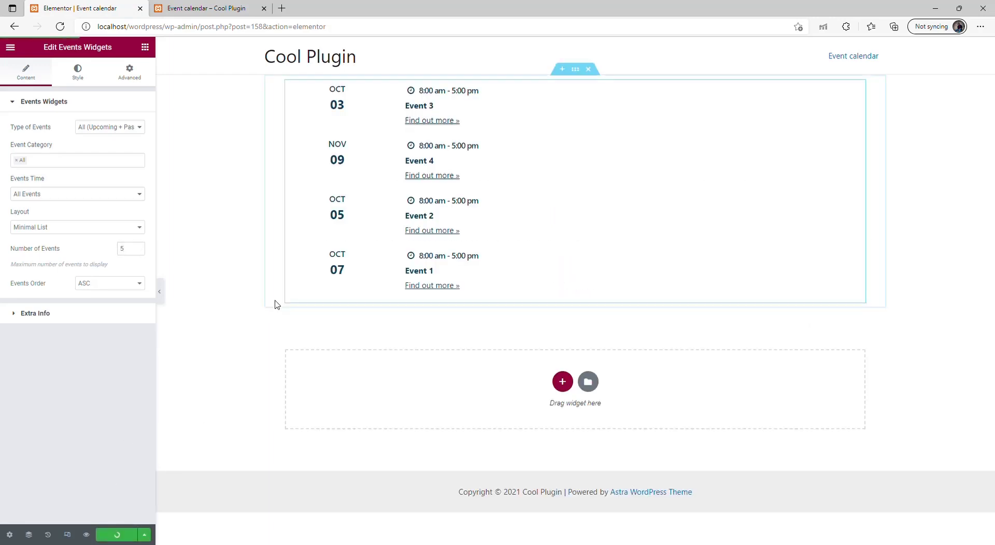
{"action": "left_click", "coordinate": [207, 8]}
{"action": "left_click", "coordinate": [208, 26]}
{"action": "key", "text": "Return"}
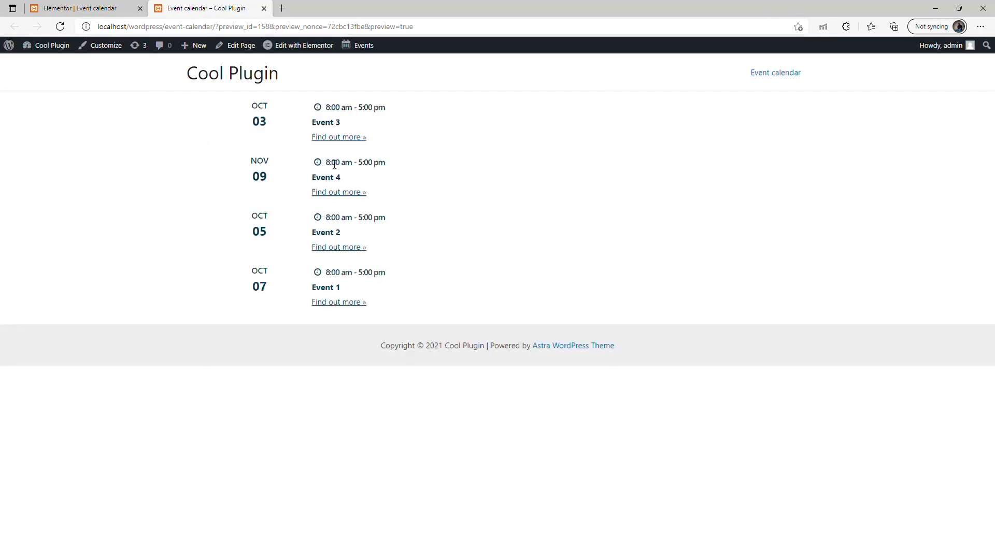
- Return to the editor and set the Events Order to DESC
{"action": "left_click", "coordinate": [115, 7]}
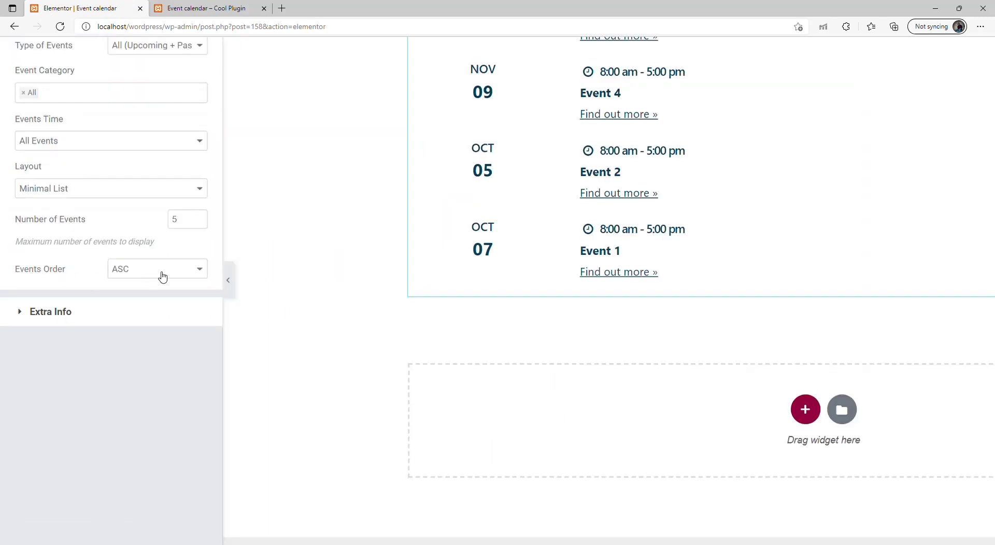
{"action": "left_click", "coordinate": [136, 298]}
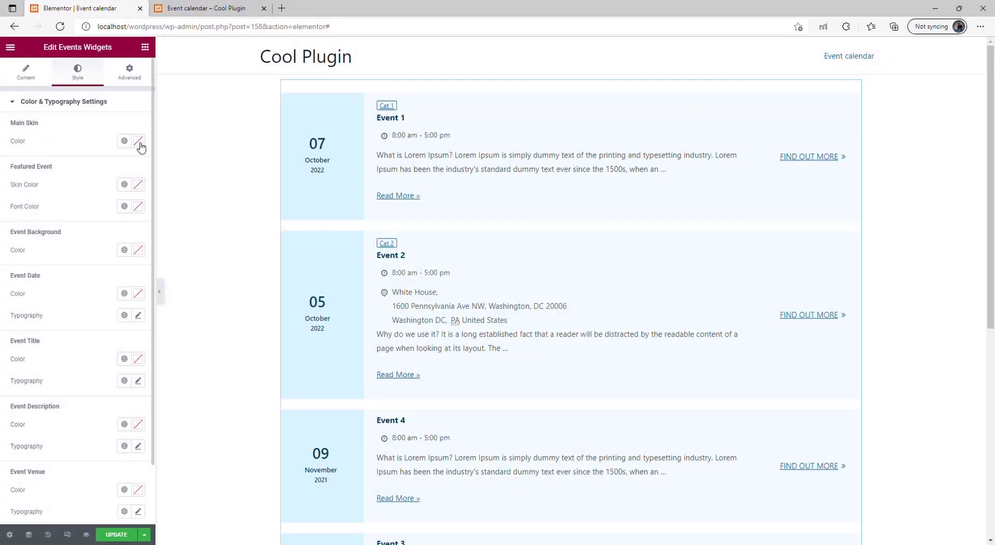
- Set the Main Skin color to light pink and the Event Background color to greyish pink #CEBDBD
{"action": "left_click", "coordinate": [138, 141]}
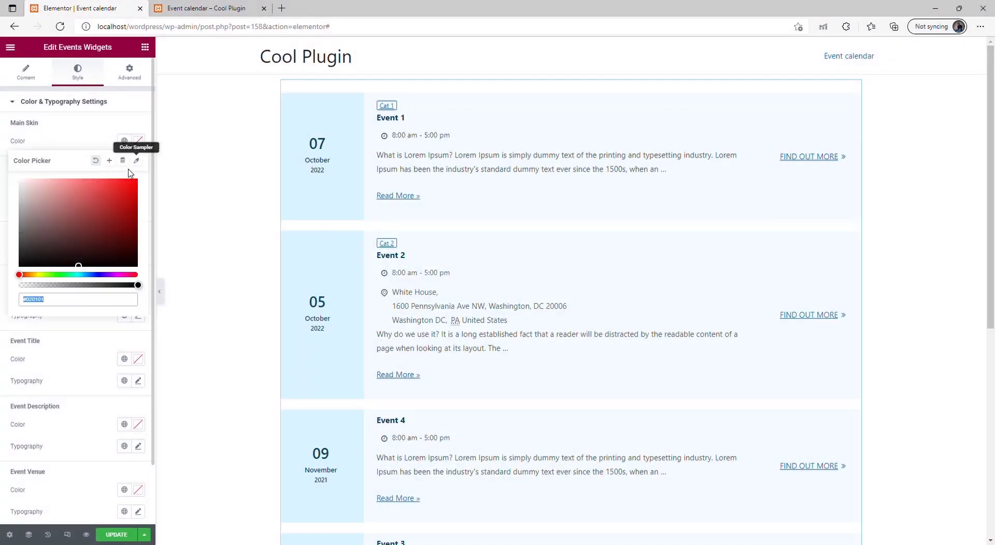
{"action": "left_click_drag", "start_coordinate": [124, 203], "coordinate": [47, 187]}
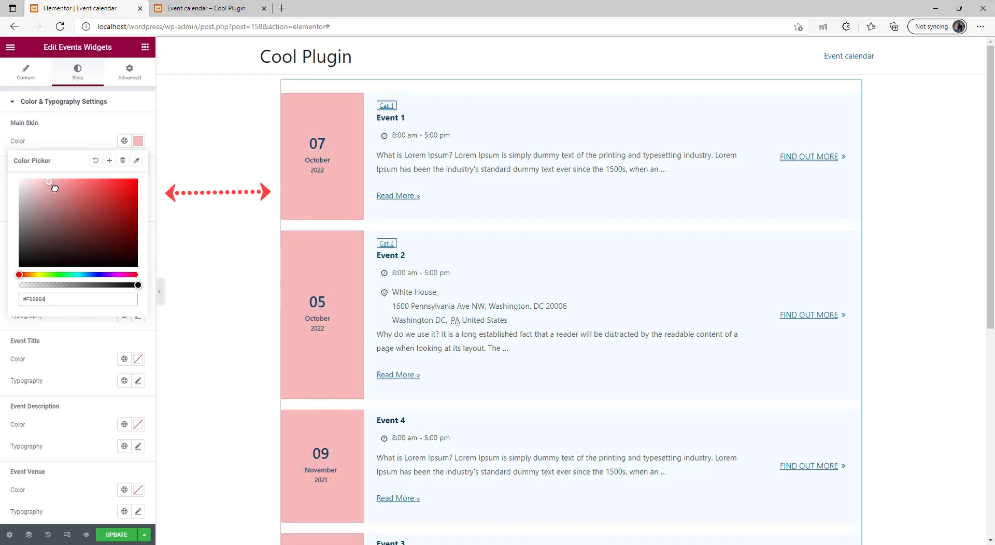
{"action": "scroll", "coordinate": [144, 213], "scroll_direction": "down", "scroll_amount": 1}
{"action": "left_click_drag", "start_coordinate": [70, 300], "coordinate": [34, 267]}
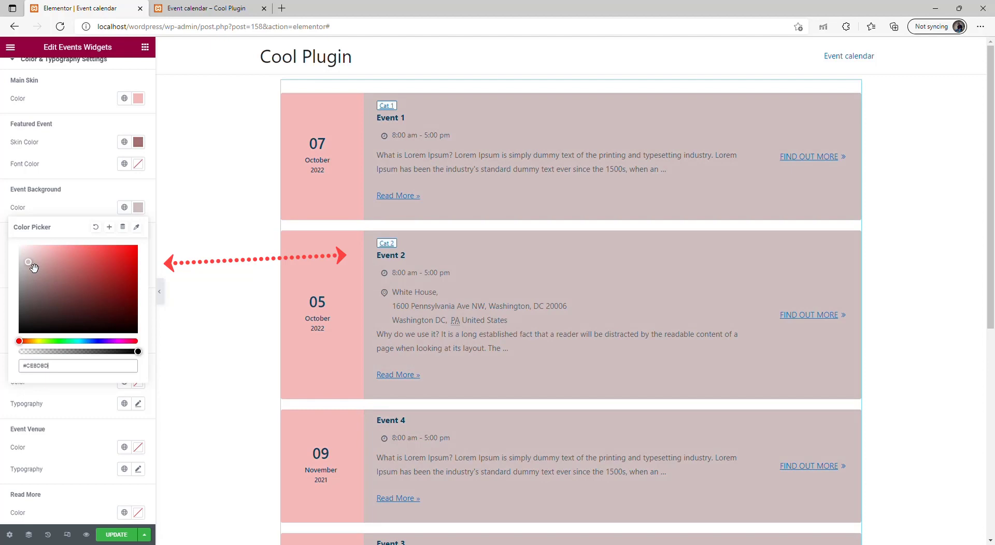
{"action": "left_click", "coordinate": [120, 193]}
- Set the Event Date text color to a dark mauve grey
{"action": "left_click", "coordinate": [138, 251]}
{"action": "left_click_drag", "start_coordinate": [127, 328], "coordinate": [38, 339]}
{"action": "left_click", "coordinate": [77, 250]}
{"action": "scroll", "coordinate": [77, 254], "scroll_direction": "down", "scroll_amount": 1}
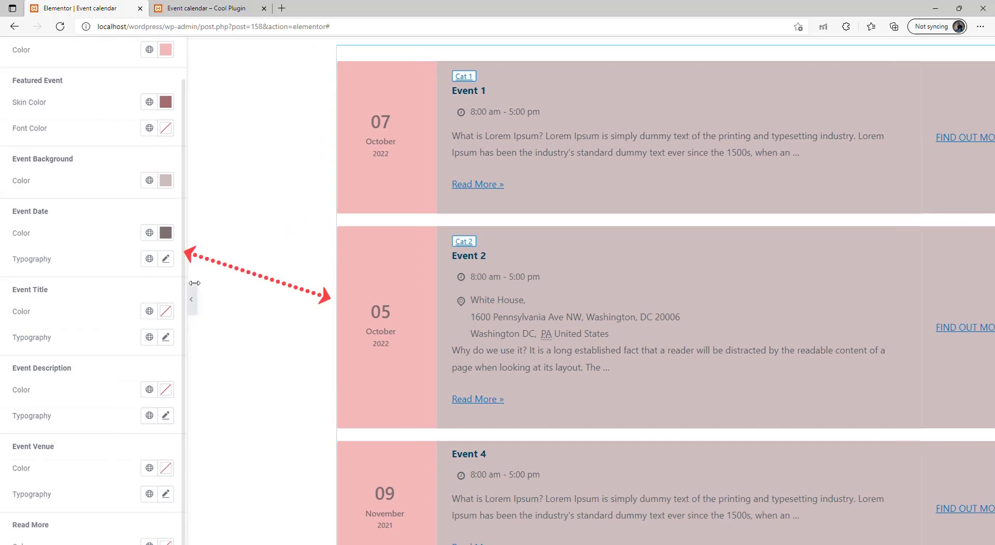
- Set the Event Date typography to the Tahoma family with a size of 50 px
{"action": "left_click", "coordinate": [167, 259]}
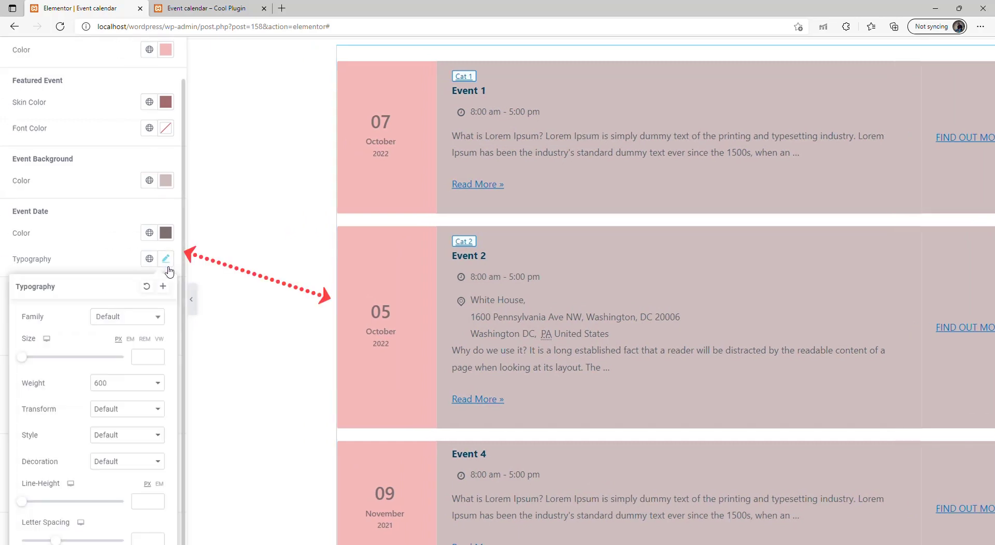
{"action": "left_click", "coordinate": [127, 317]}
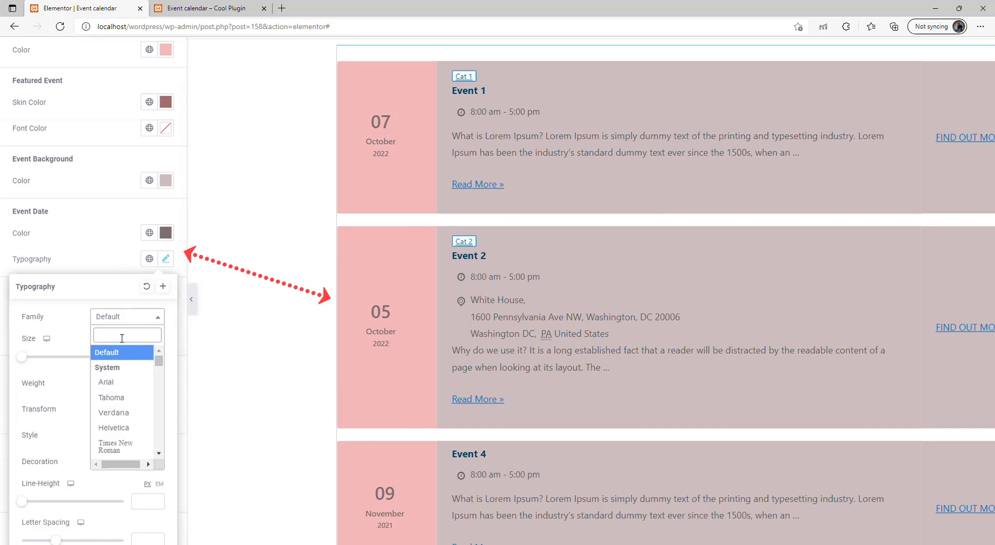
{"action": "left_click", "coordinate": [126, 397]}
{"action": "left_click_drag", "start_coordinate": [22, 357], "coordinate": [49, 363]}
- Set the Event Date line height to 30 px and slightly widen its letter spacing
{"action": "scroll", "coordinate": [49, 363], "scroll_direction": "down", "scroll_amount": 2}
{"action": "left_click_drag", "start_coordinate": [27, 434], "coordinate": [57, 436]}
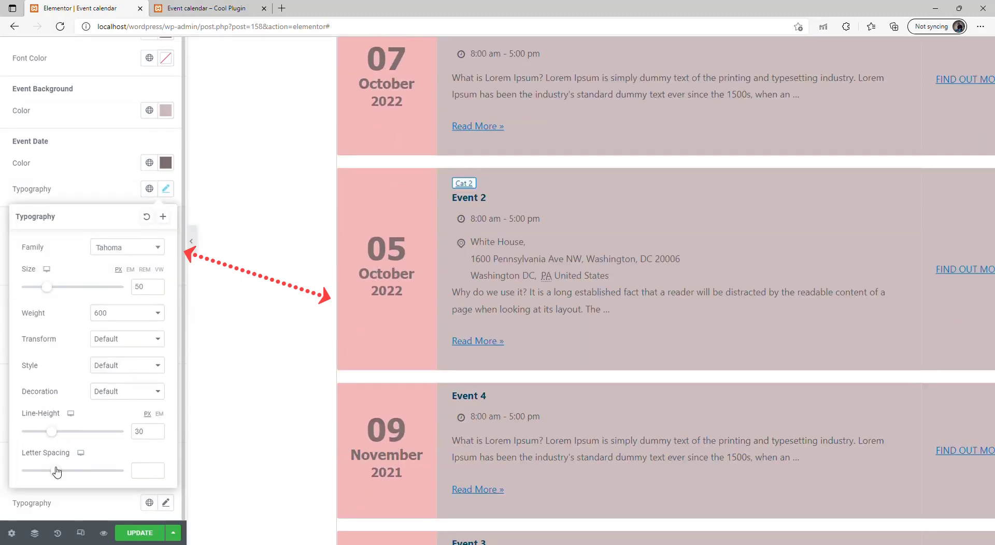
{"action": "mouse_move", "coordinate": [59, 472]}
{"action": "left_mouse_down"}
{"action": "mouse_move", "coordinate": [92, 472]}
{"action": "mouse_move", "coordinate": [76, 473]}
{"action": "left_mouse_up"}
{"action": "left_click", "coordinate": [214, 289]}
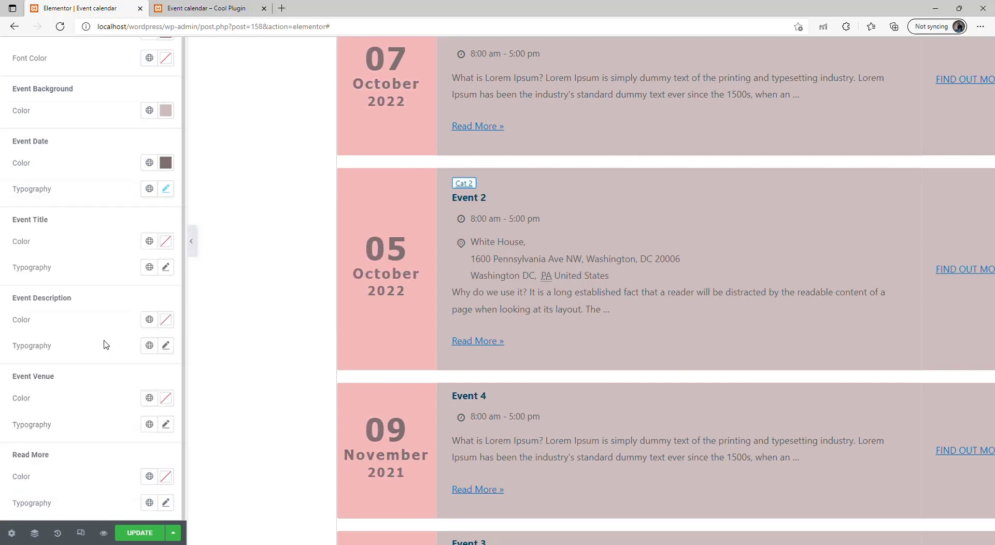
{"action": "double_click", "coordinate": [29, 304]}
{"action": "left_click", "coordinate": [165, 319]}
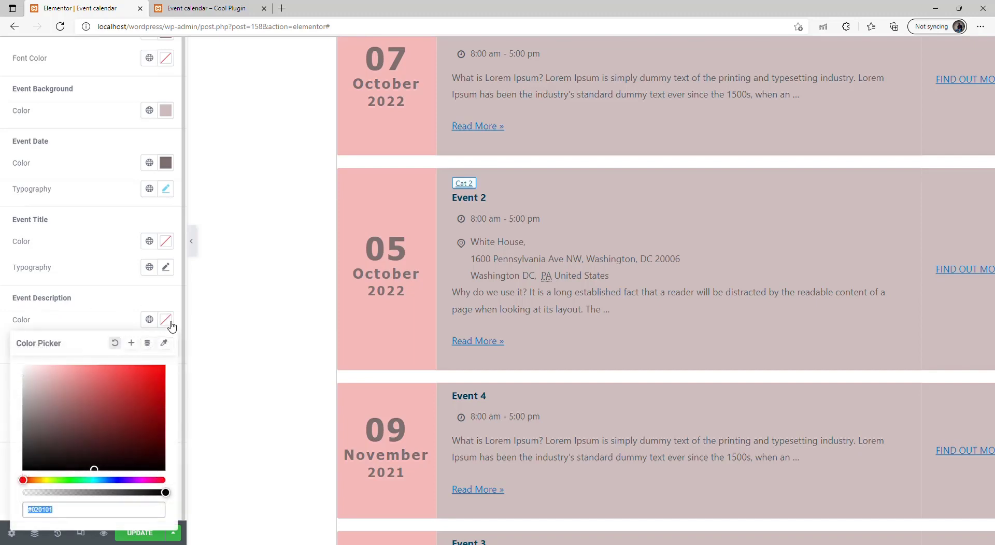
{"action": "left_click", "coordinate": [111, 298]}
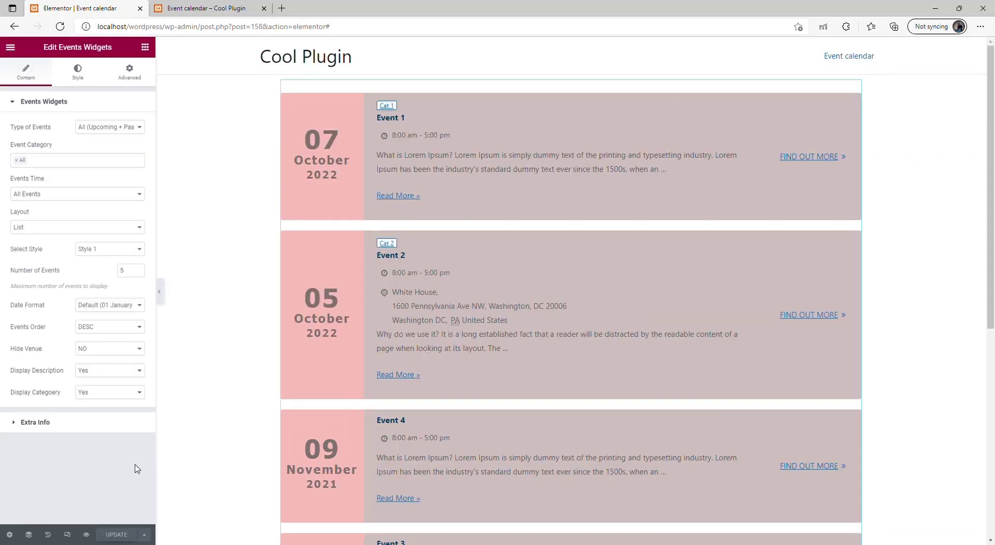
- Reload the Event calendar preview page and look through the restyled event list, comparing it with the editor
{"action": "left_click", "coordinate": [184, 9]}
{"action": "left_click", "coordinate": [201, 28]}
{"action": "key", "text": "Return"}
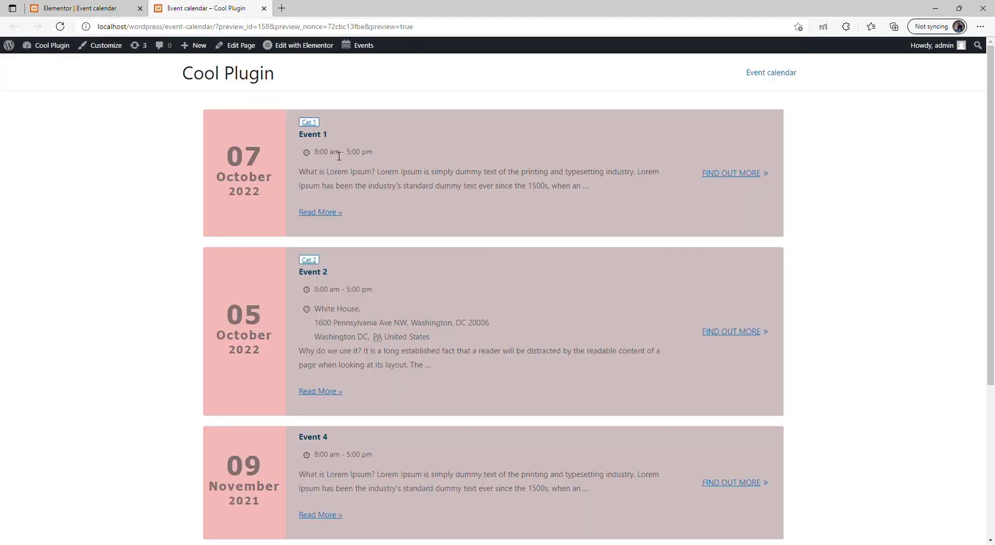
{"action": "scroll", "coordinate": [335, 156], "scroll_direction": "down", "scroll_amount": 1}
{"action": "scroll", "coordinate": [363, 348], "scroll_direction": "down", "scroll_amount": 3}
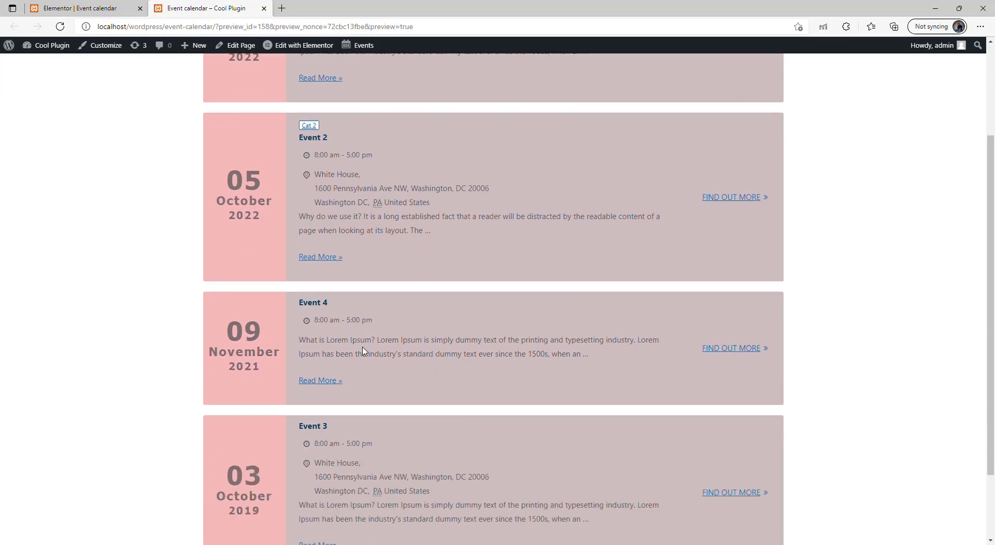
{"action": "scroll", "coordinate": [364, 350], "scroll_direction": "up", "scroll_amount": 2}
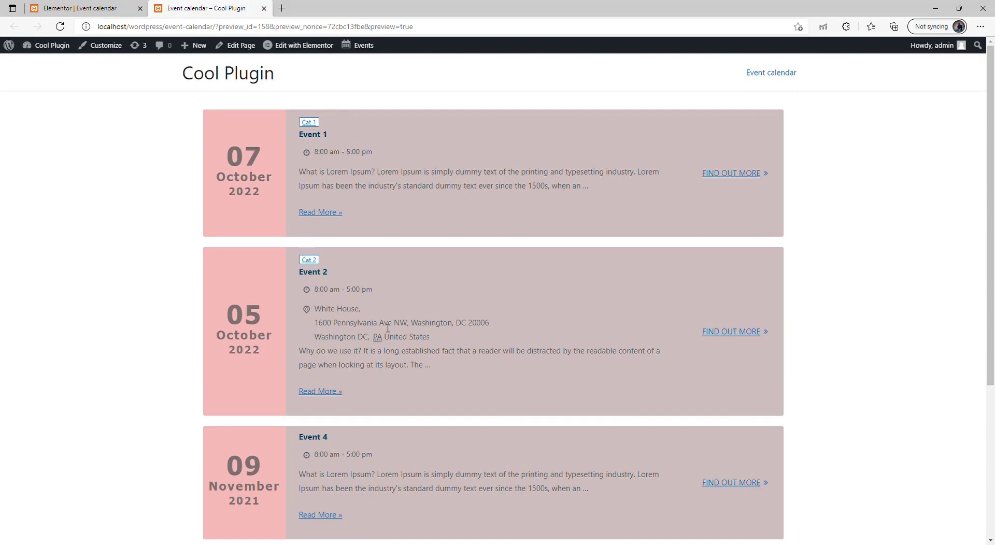
{"action": "key", "text": "ctrl+shift+Tab"}
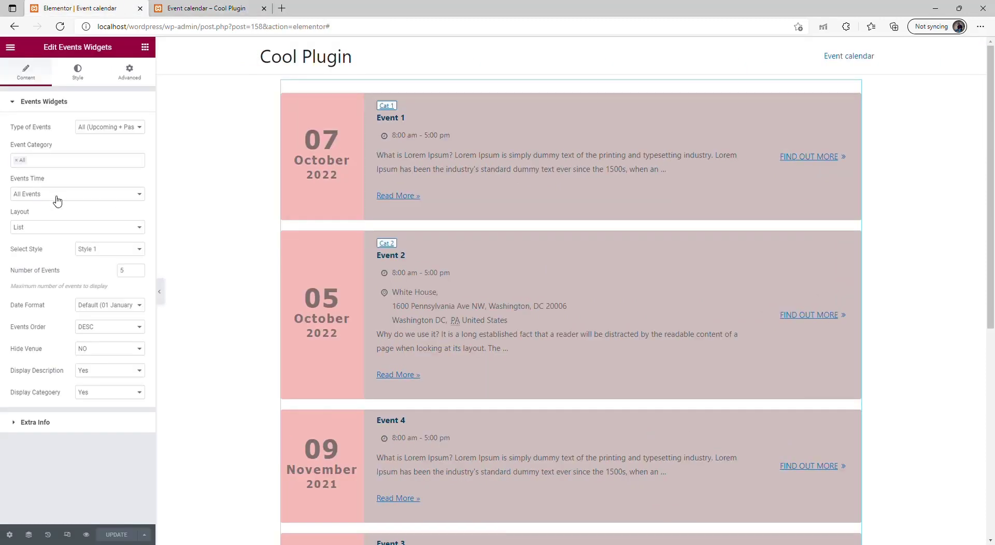
{"action": "left_click", "coordinate": [226, 4]}
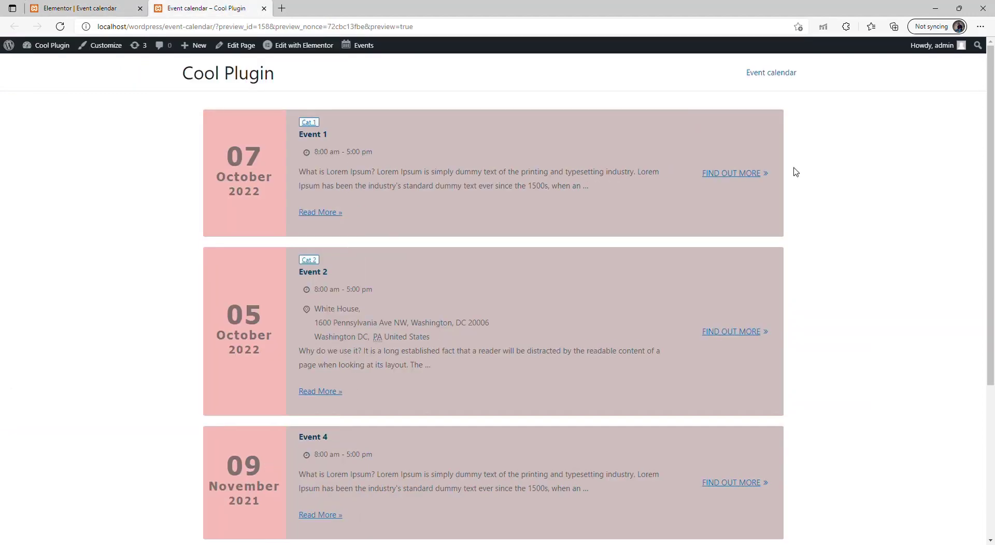